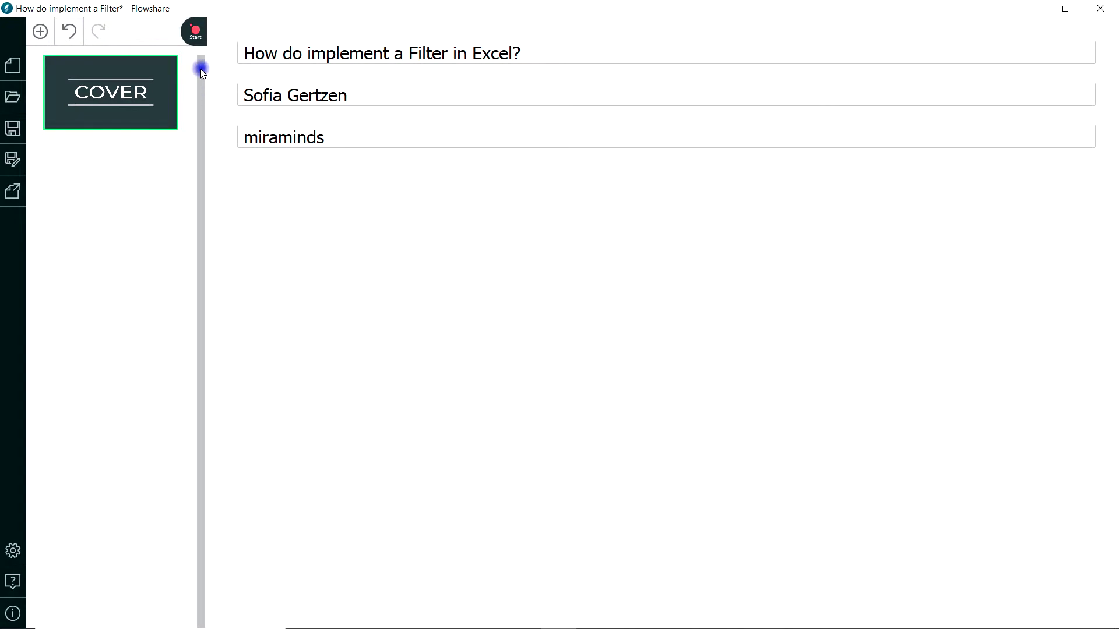
- Switch Flowshare to action mode to begin recording steps in the Excel sheet
click(195, 34)
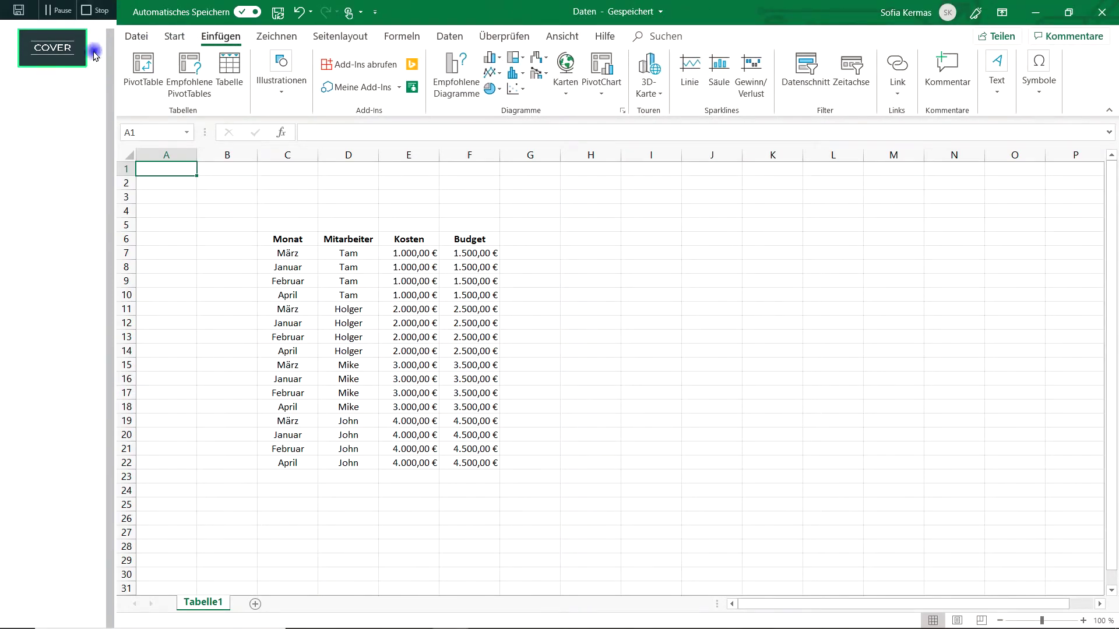
- Select the Monat header in C6 and turn on Filtern from the Daten tab
click(160, 168)
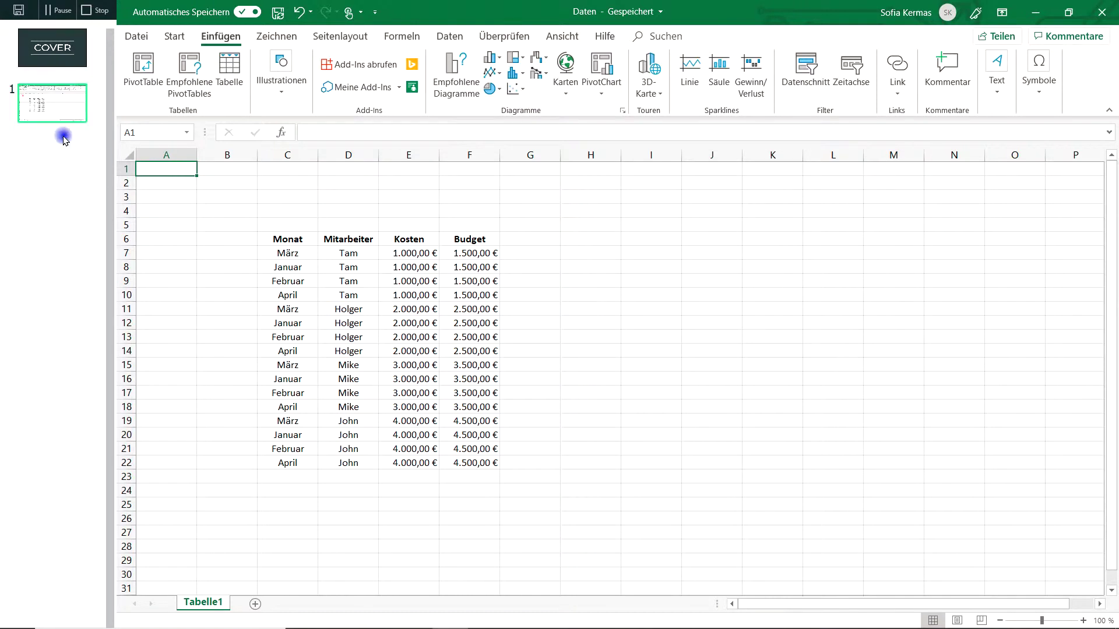
click(287, 239)
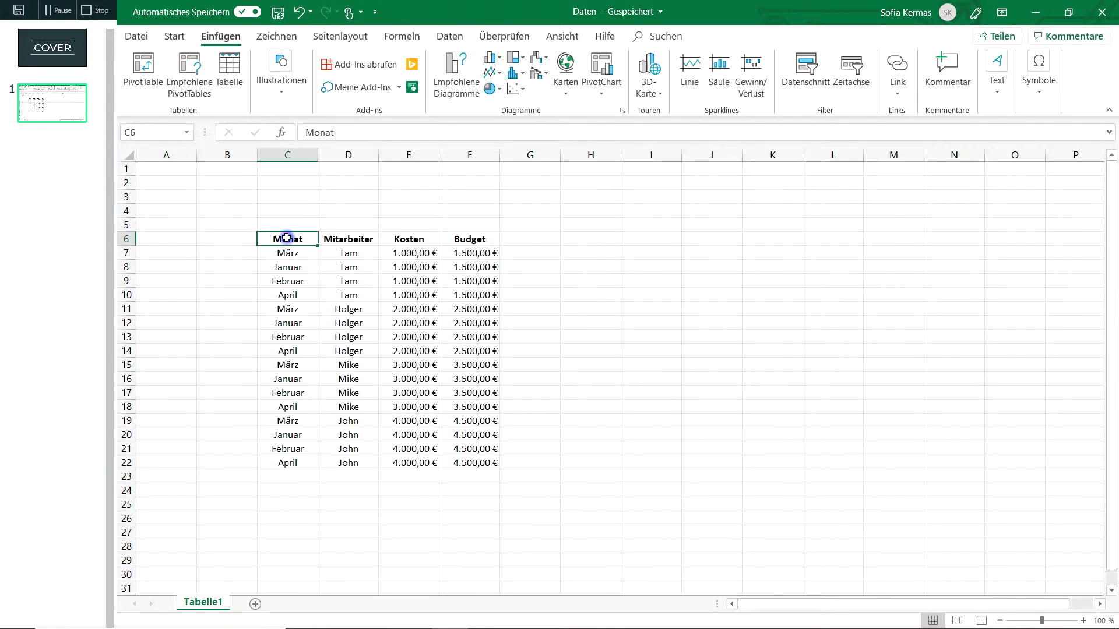
click(403, 36)
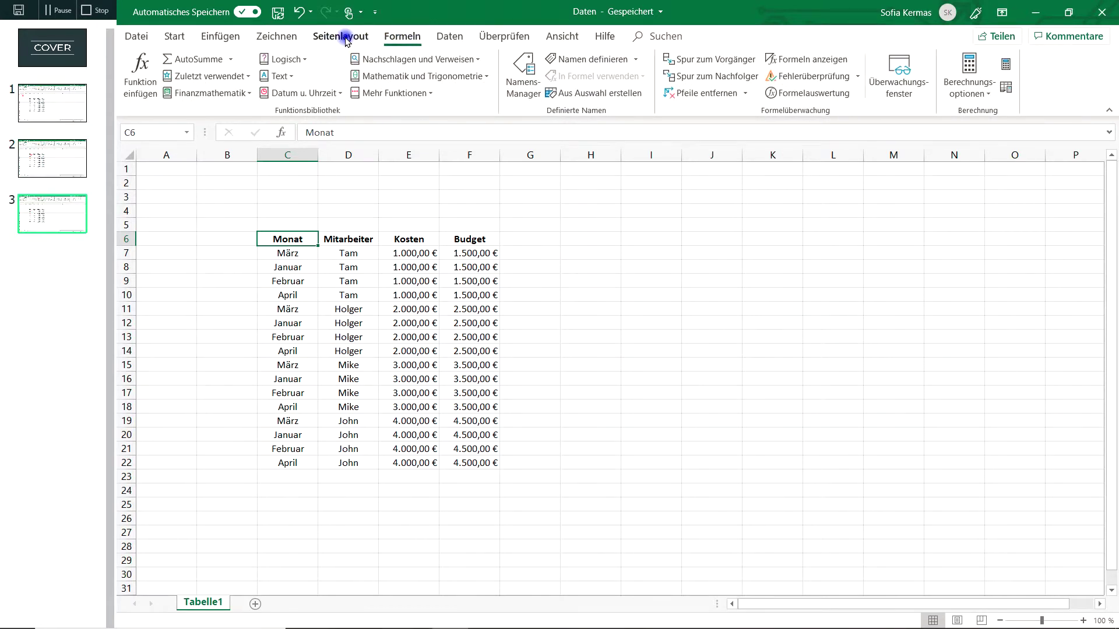
click(449, 36)
click(666, 70)
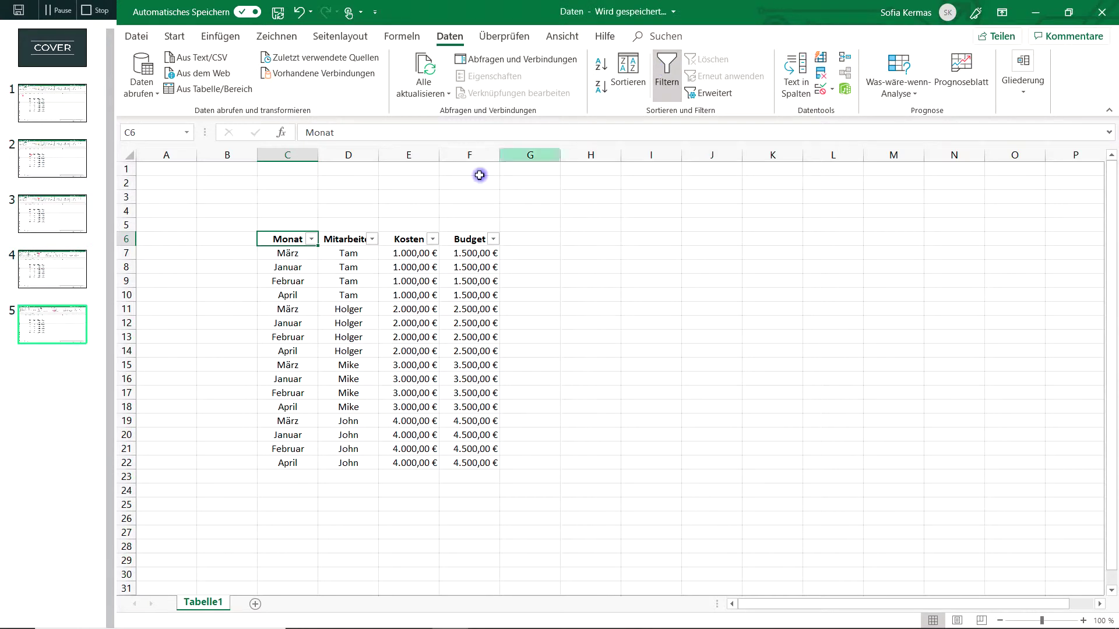
- Sort the table by Budget descending and open the captured step in the guide editor
click(492, 239)
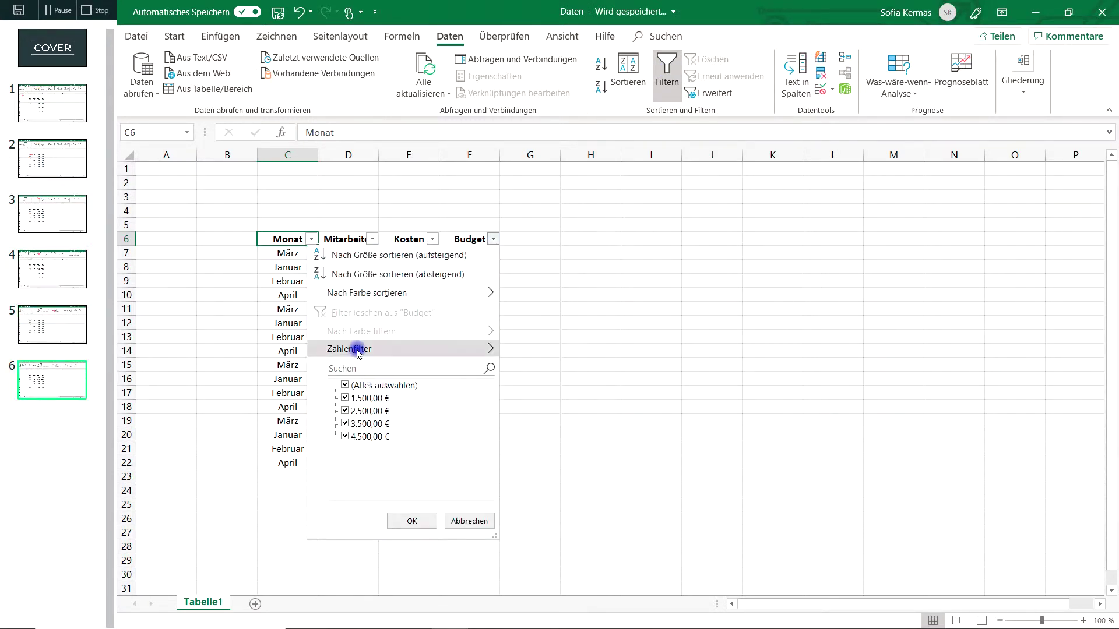
click(360, 274)
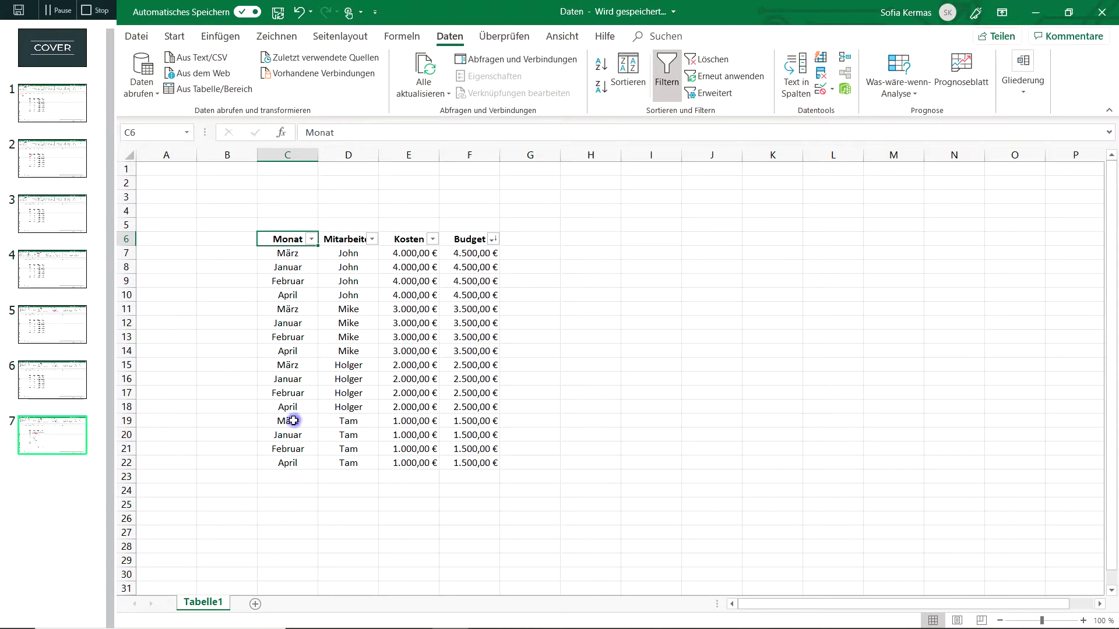
mouse_move(52, 435)
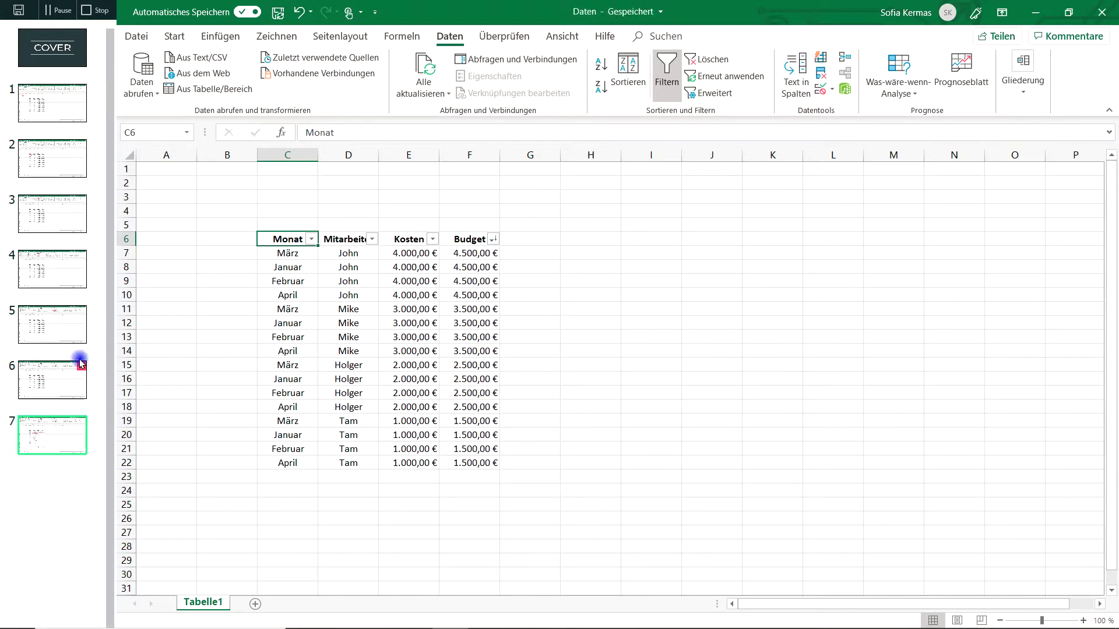
double_click(56, 432)
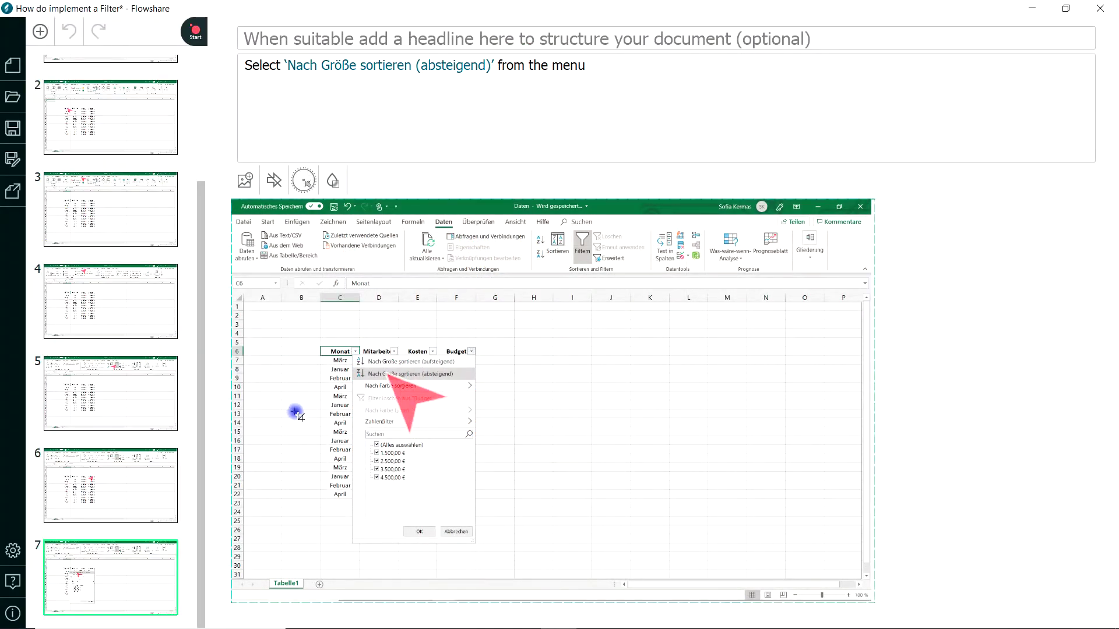
click(363, 363)
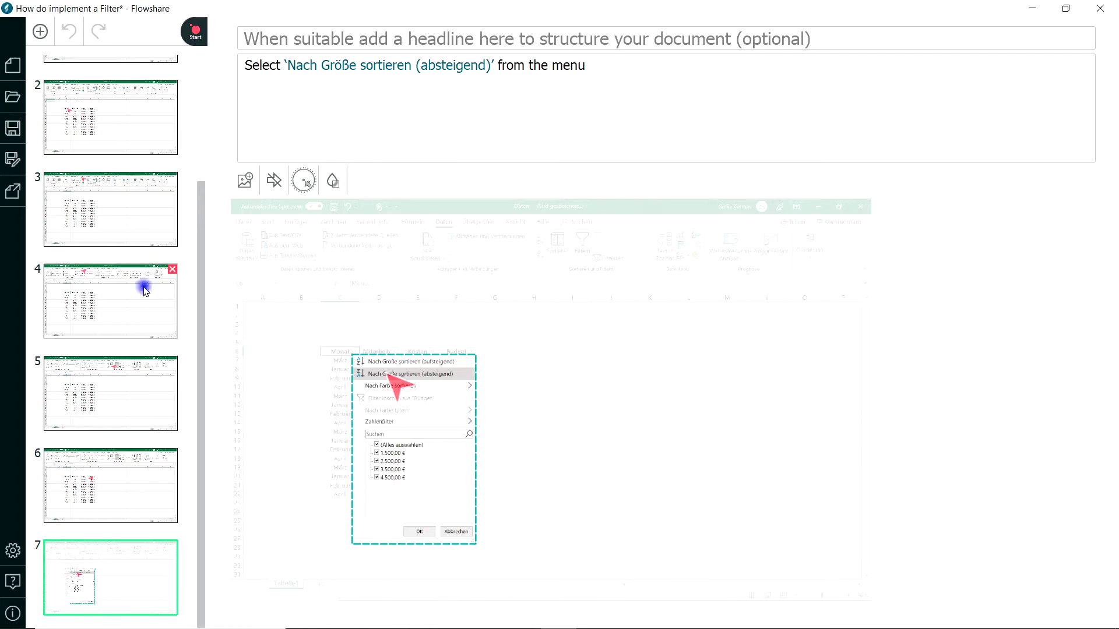
- Export the guide to PDF with the Airy Lightness template, then open the PDF from its folder
click(12, 192)
click(283, 352)
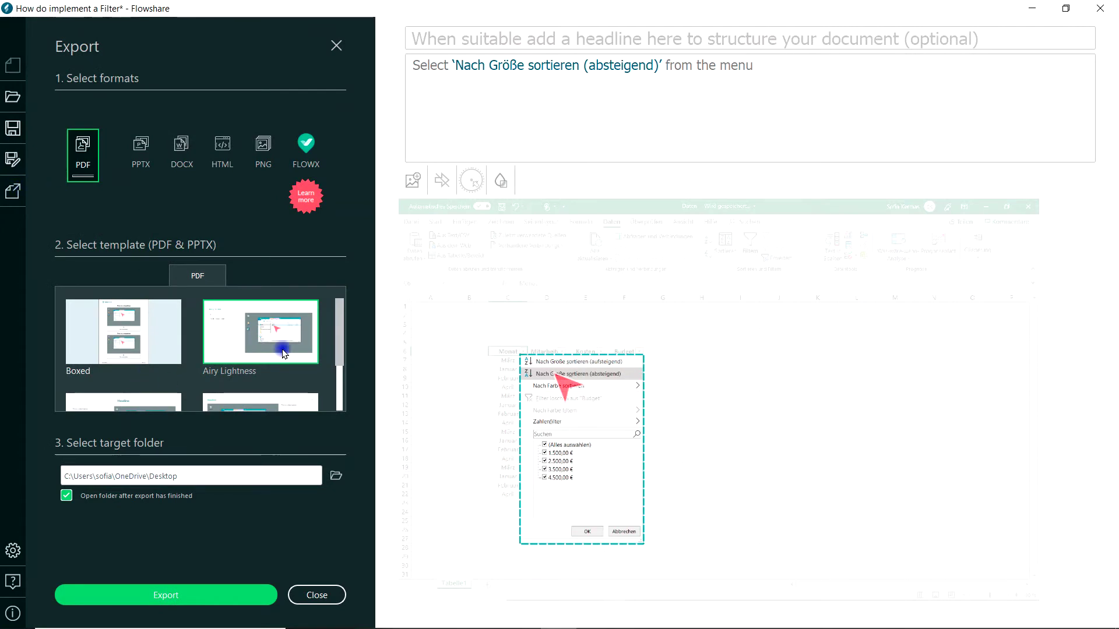
click(201, 595)
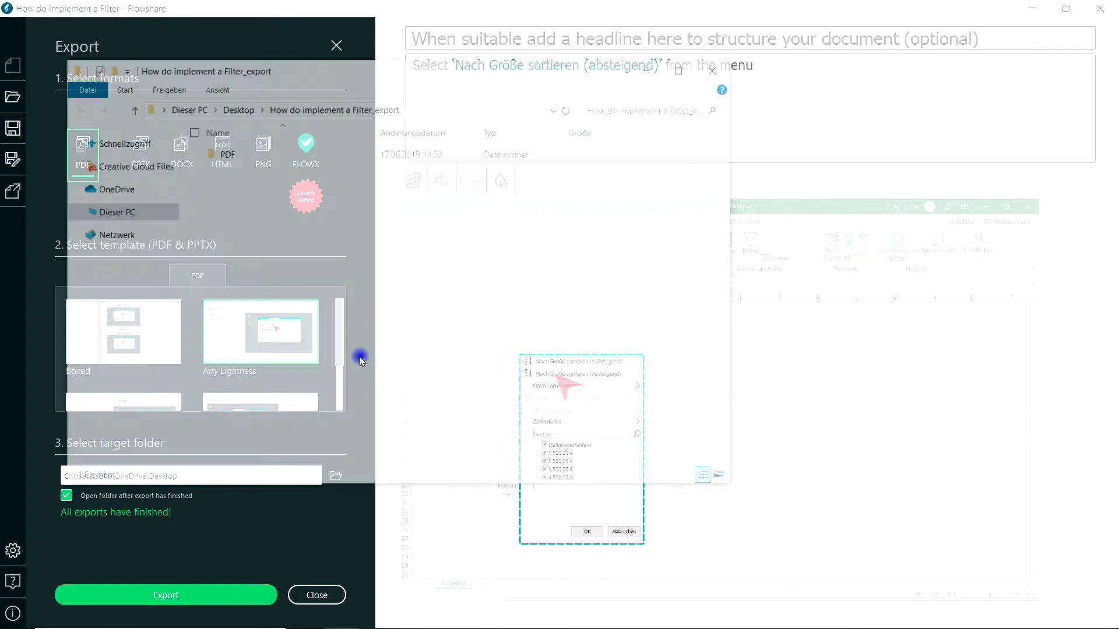
double_click(229, 154)
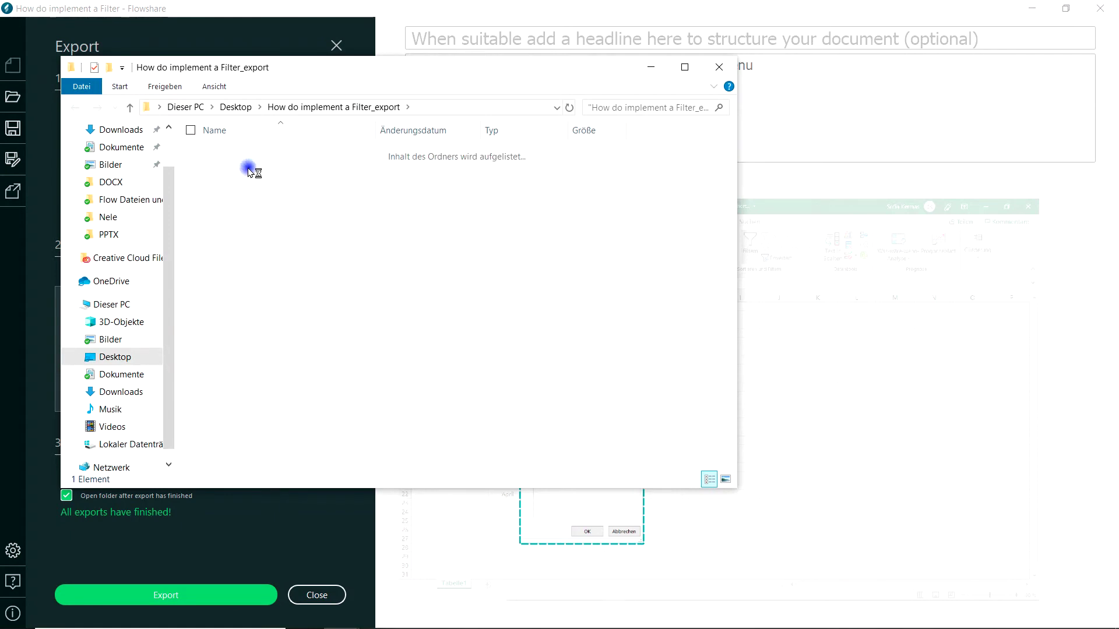
click(271, 153)
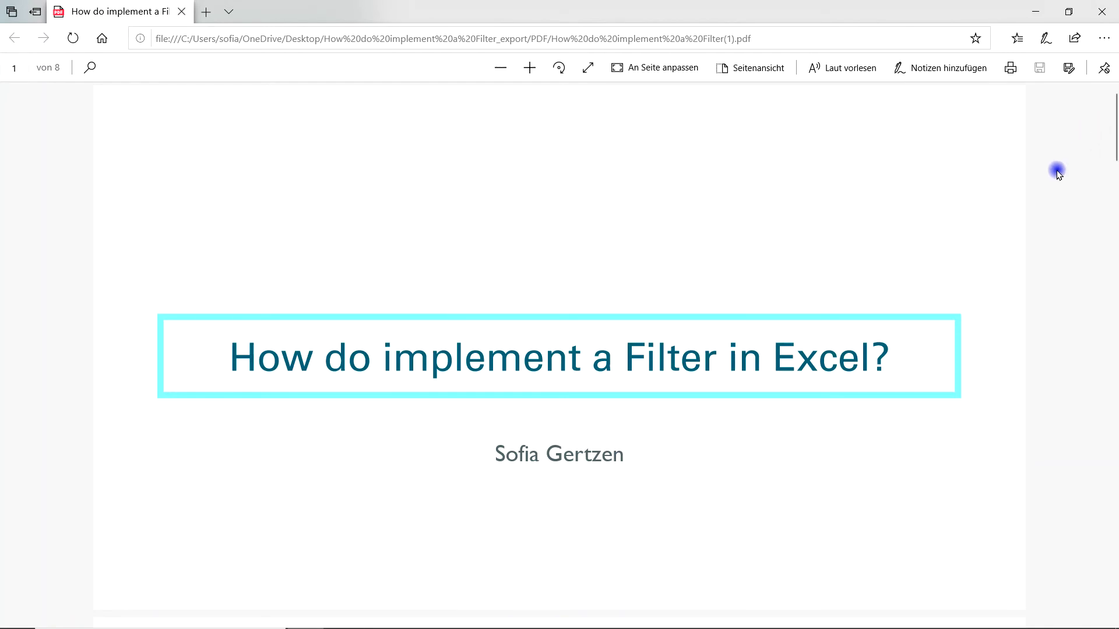
scroll(1056, 171, down, 3)
scroll(1056, 171, down, 3)
scroll(1057, 171, down, 2)
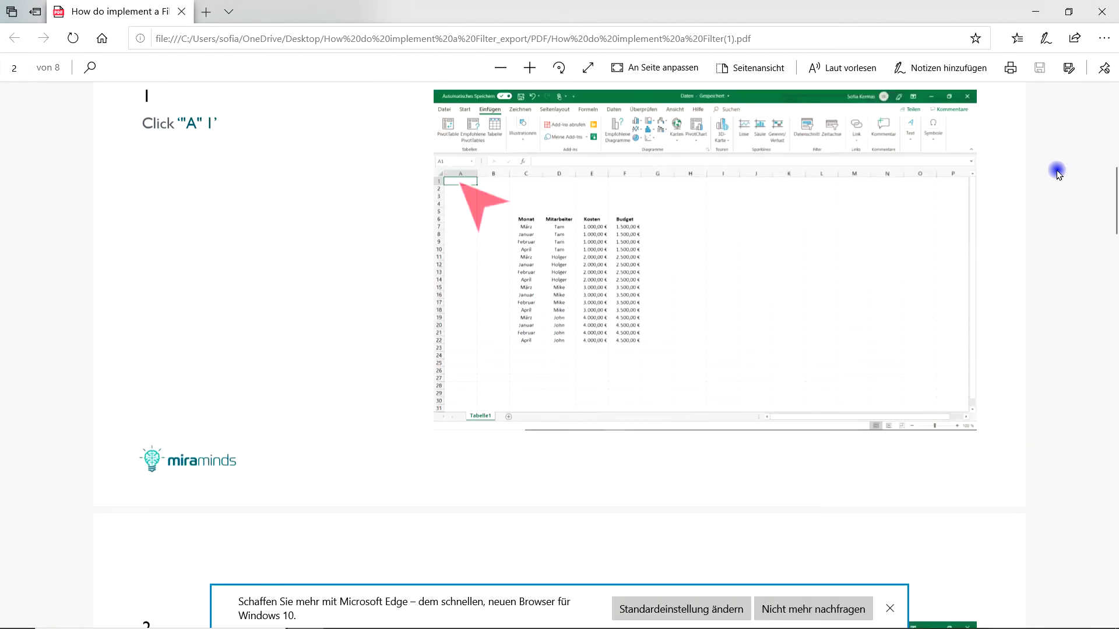
scroll(1057, 170, down, 5)
- Dismiss Edge's default-browser prompt and open the screen recorder from the hidden tray icons
click(890, 609)
scroll(1004, 431, down, 3)
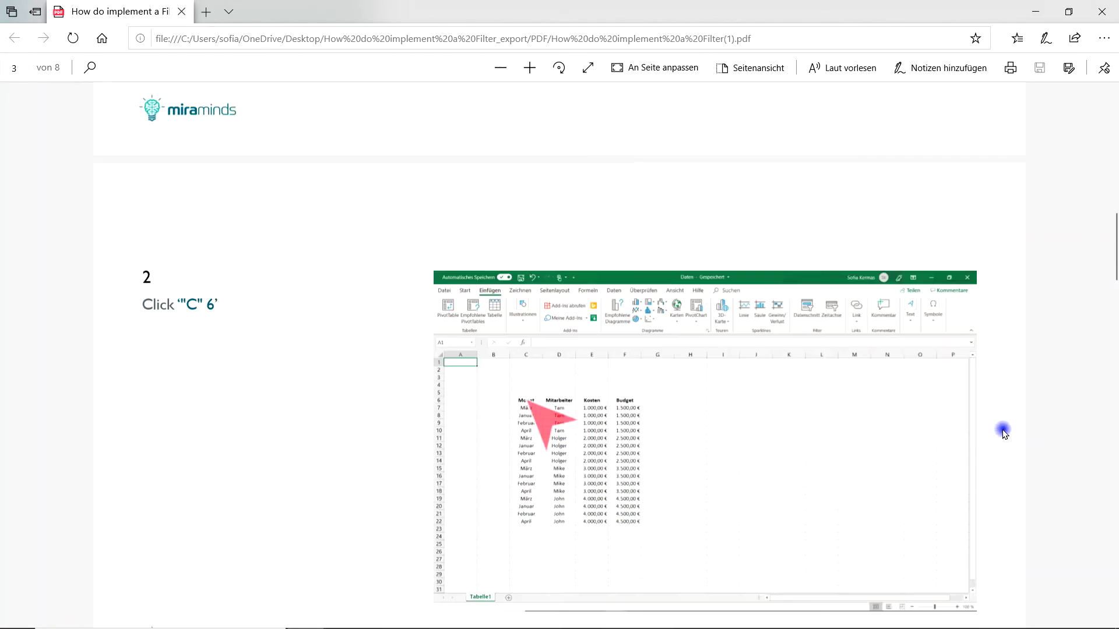
scroll(1004, 431, down, 4)
scroll(1004, 431, down, 4)
scroll(1004, 420, down, 4)
scroll(1004, 411, down, 4)
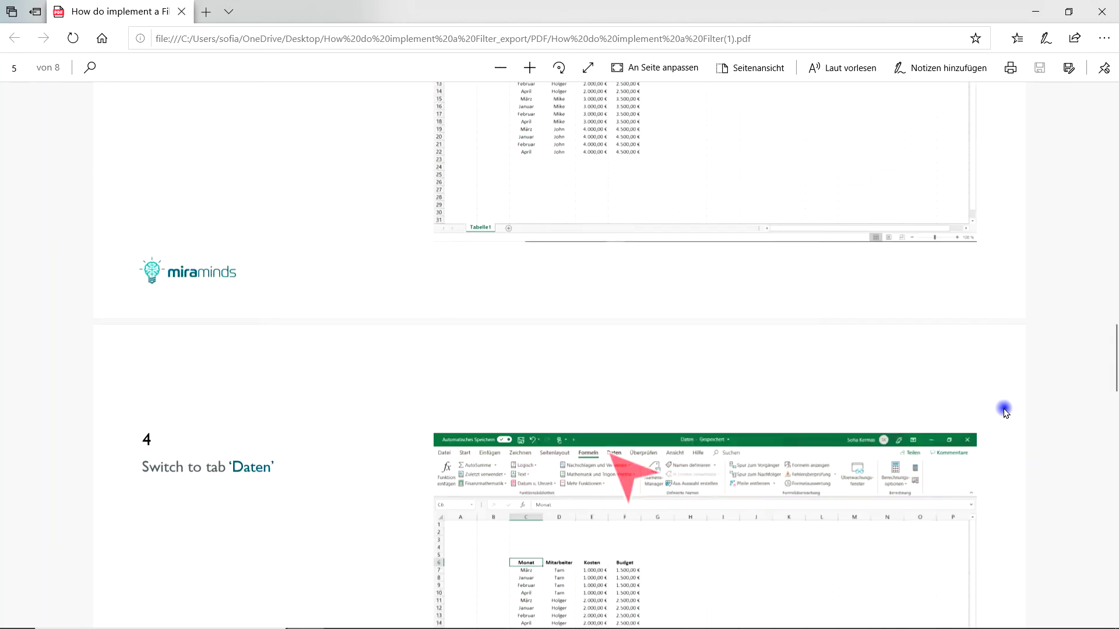
scroll(1004, 410, down, 4)
scroll(874, 376, down, 4)
scroll(898, 353, down, 4)
scroll(897, 353, down, 2)
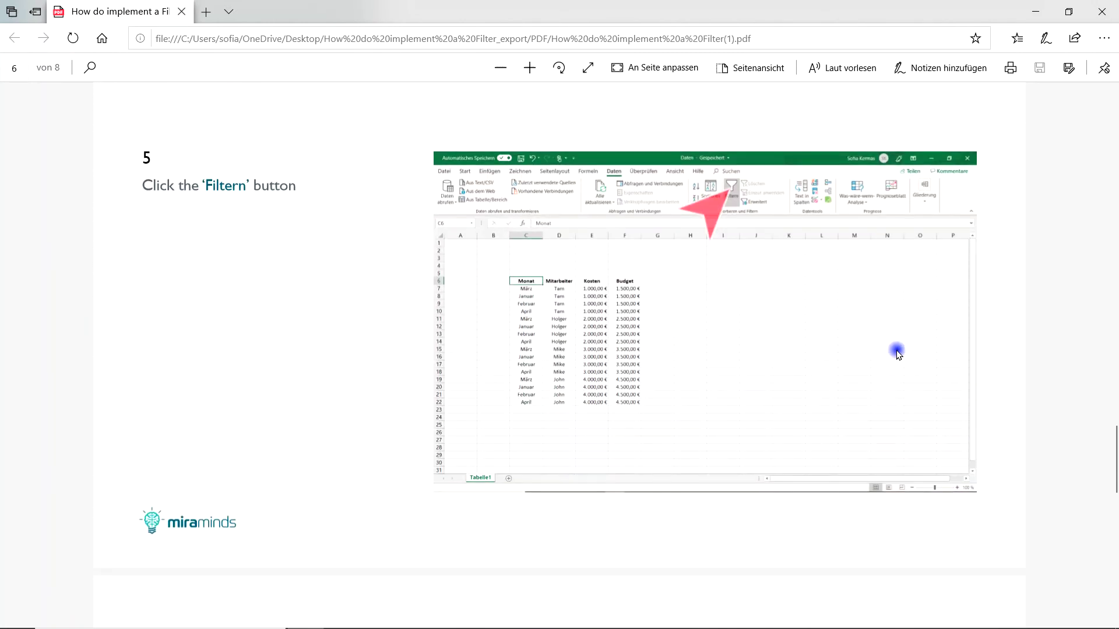
scroll(897, 353, down, 5)
scroll(898, 354, down, 4)
scroll(905, 350, down, 5)
scroll(910, 346, down, 4)
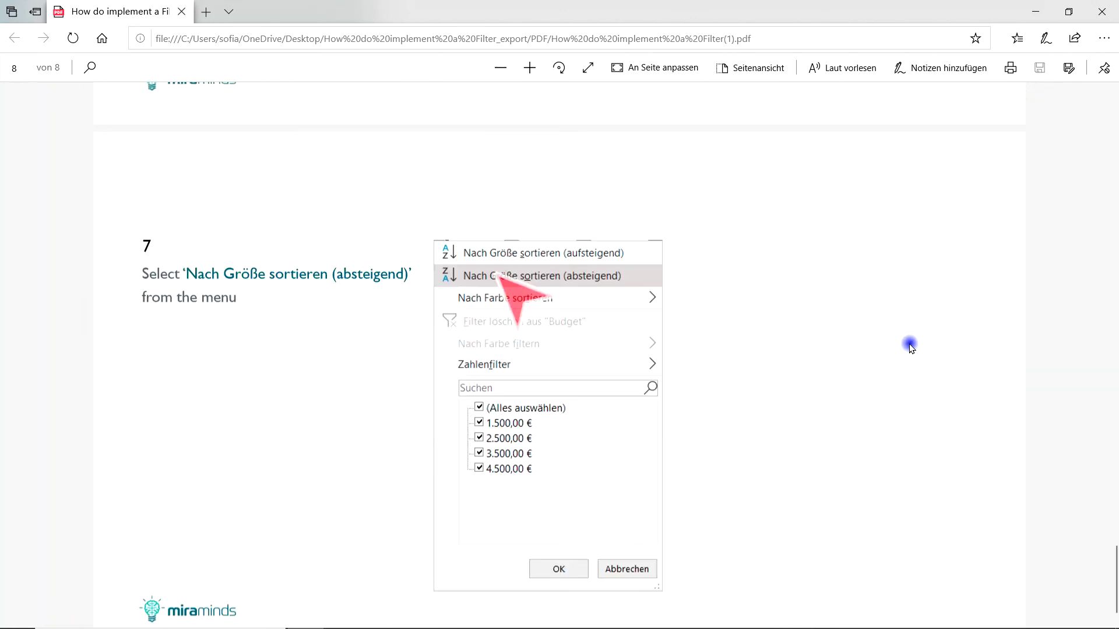
scroll(910, 346, down, 1)
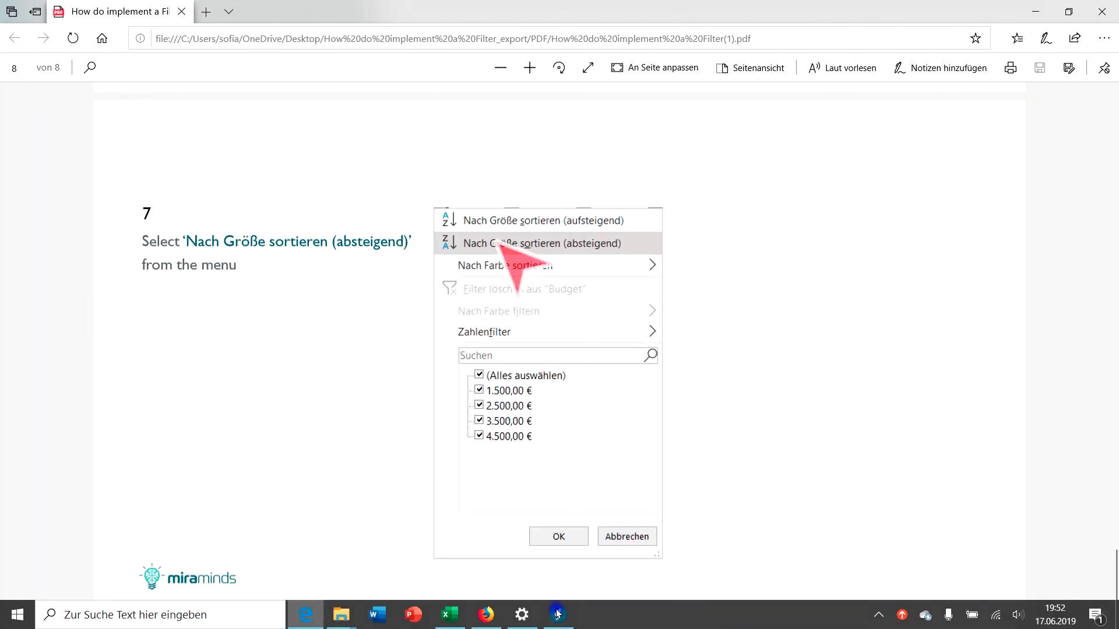
click(902, 614)
click(872, 583)
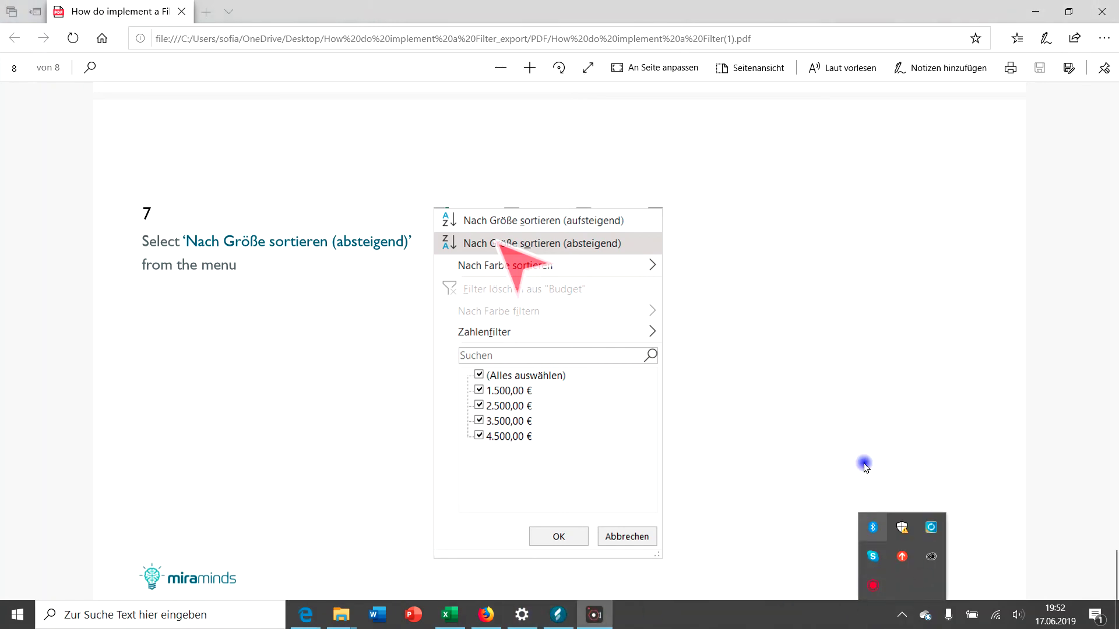